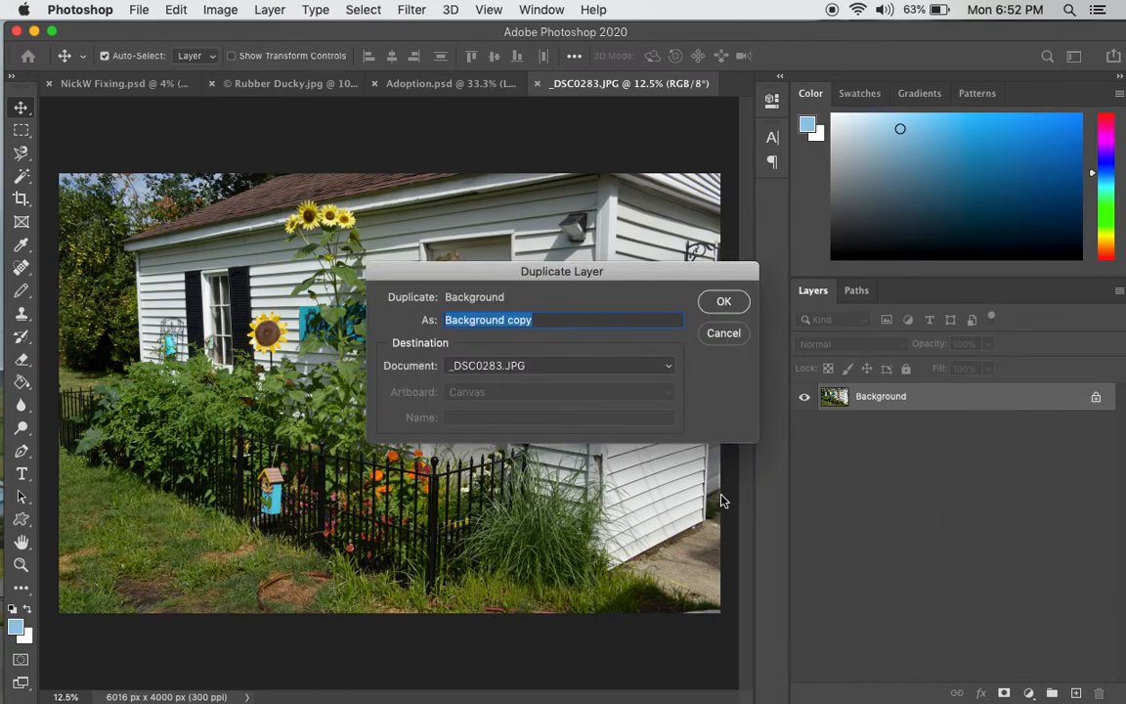
Step: Duplicate the Background layer under the name Garden and keep Garden as the active layer
{"action": "type", "text": "Garden"}
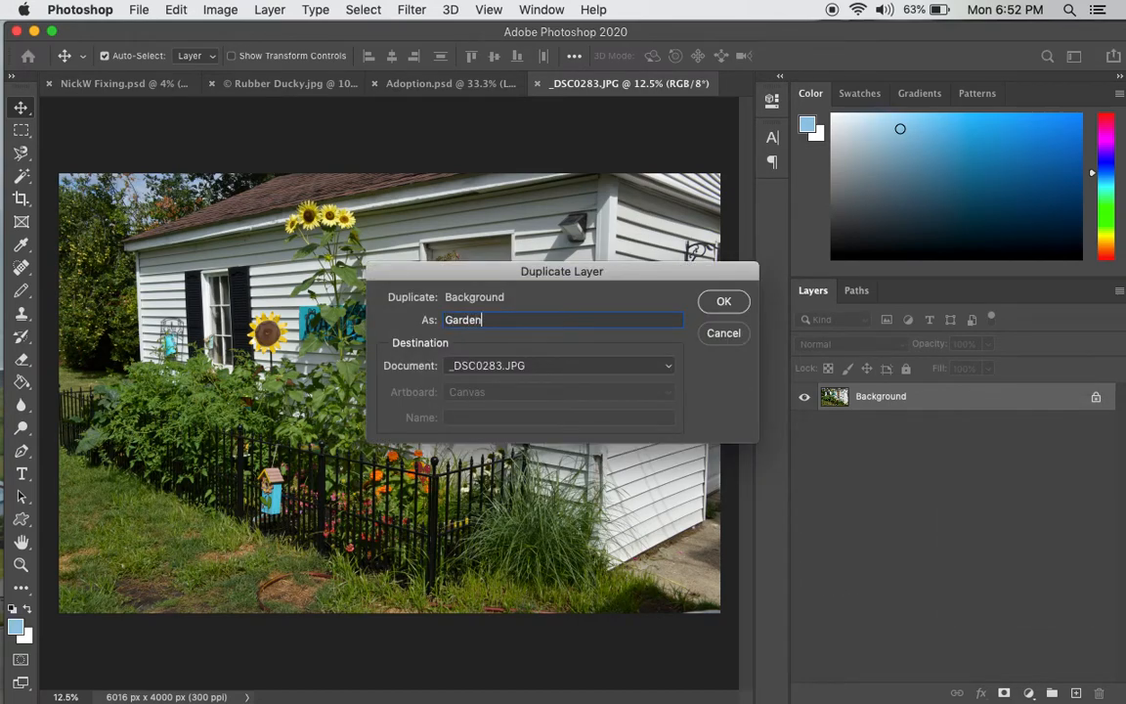
{"action": "key", "text": "Return"}
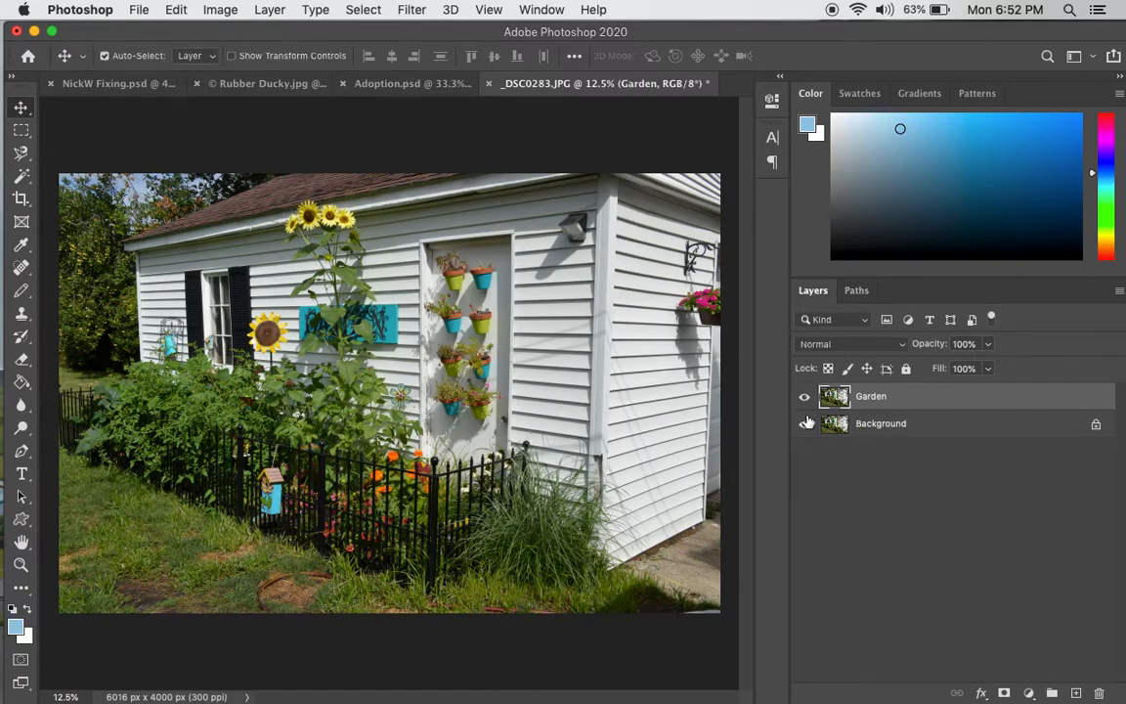
{"action": "left_click", "coordinate": [907, 423]}
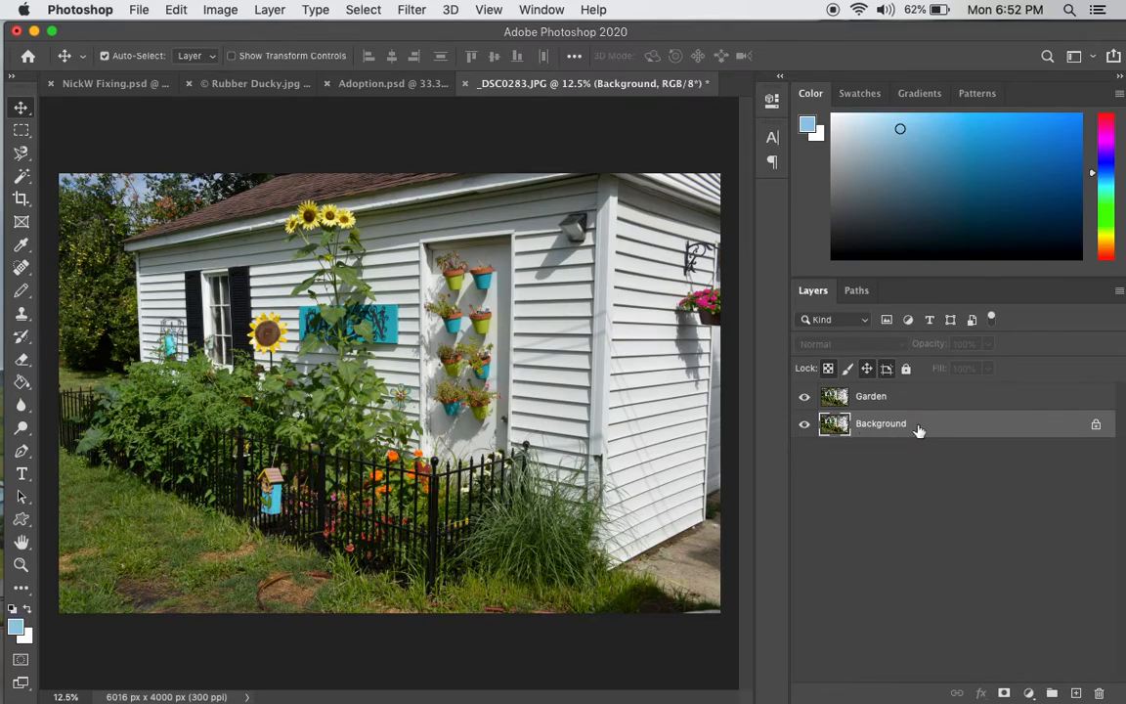
{"action": "left_click", "coordinate": [895, 401]}
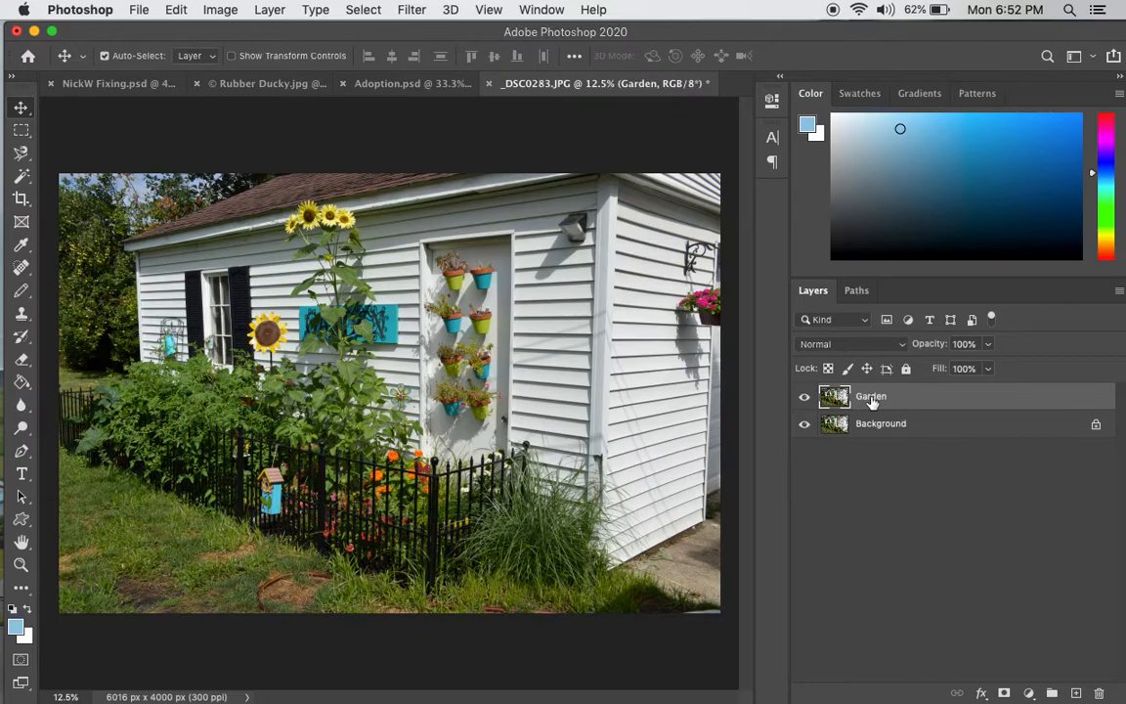
Step: Convert the locked Background into a regular layer named Safe, and undo the conversion
{"action": "double_click", "coordinate": [878, 426]}
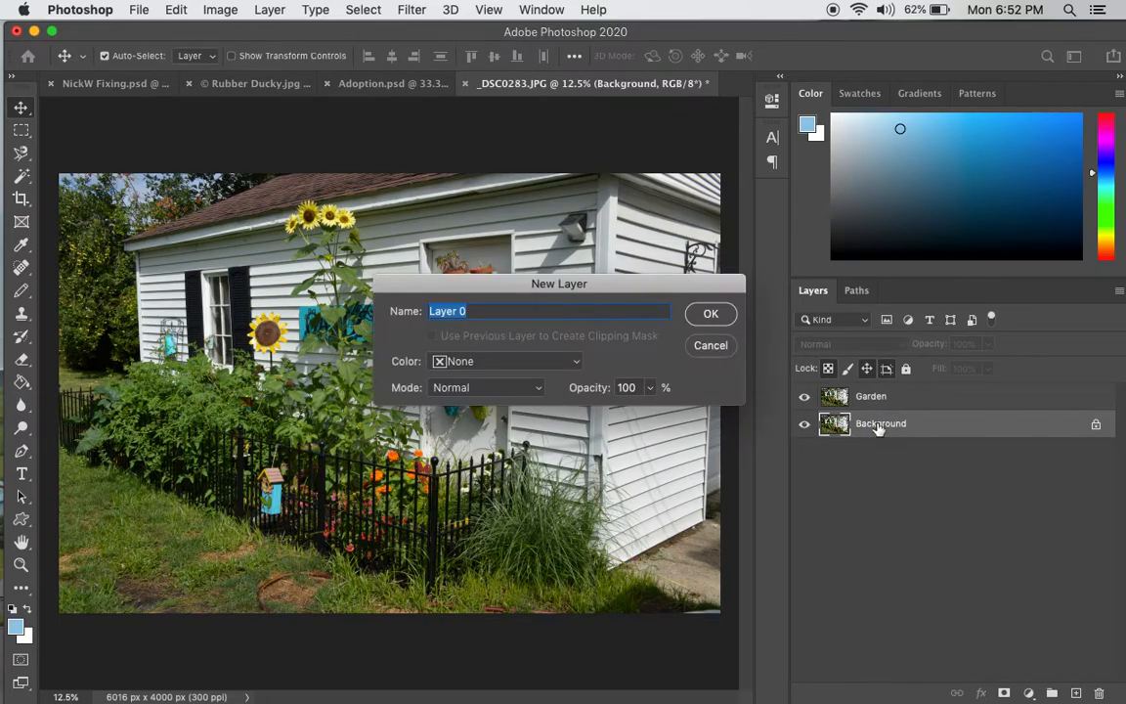
{"action": "type", "text": "Safe"}
{"action": "key", "text": "Return"}
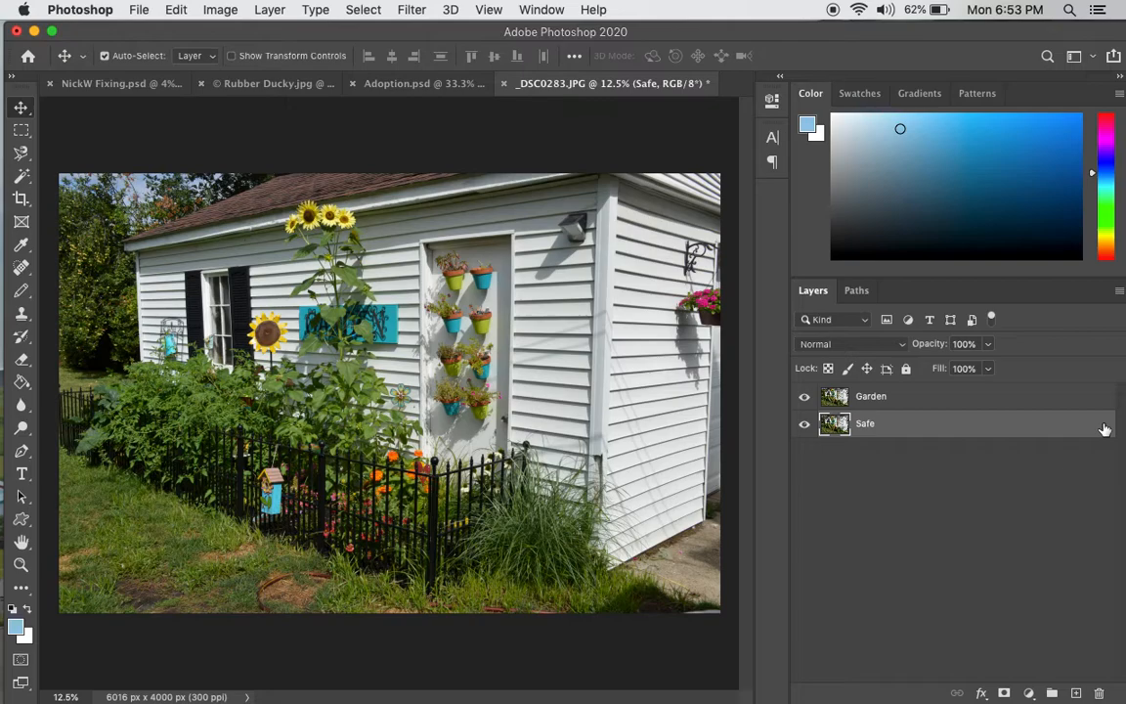
{"action": "key", "text": "super+z"}
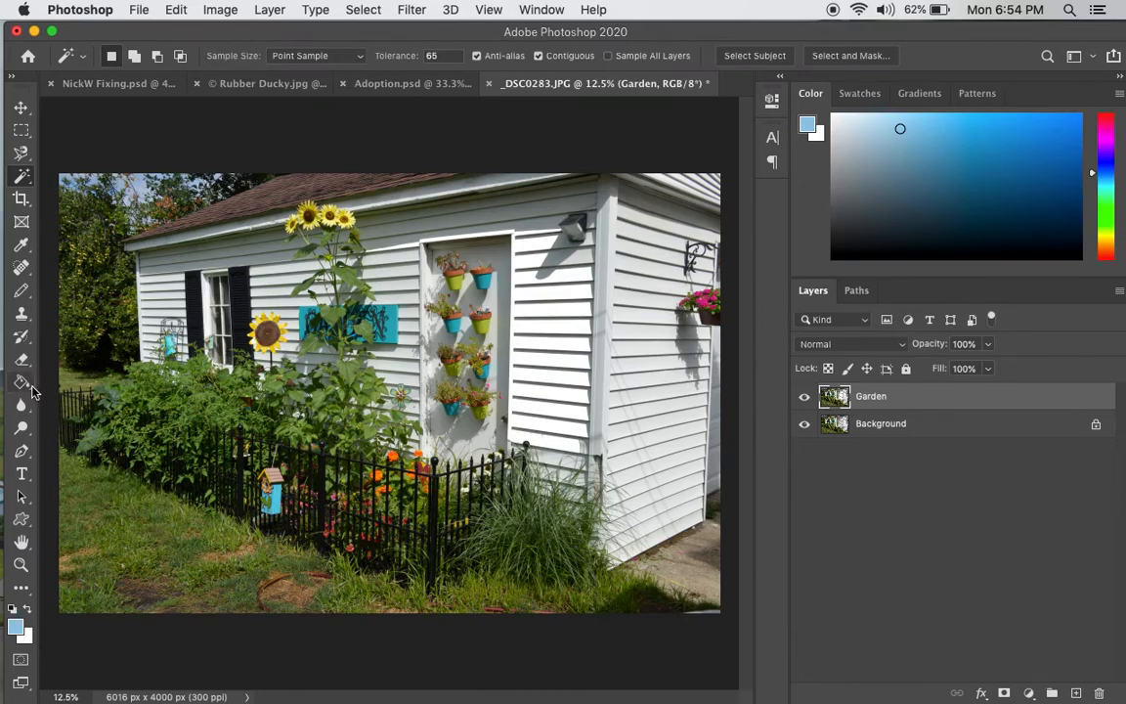
Step: Fill a rectangular selection on the white siding beside the door with the light blue foreground color, and deselect it
{"action": "left_click", "coordinate": [22, 131]}
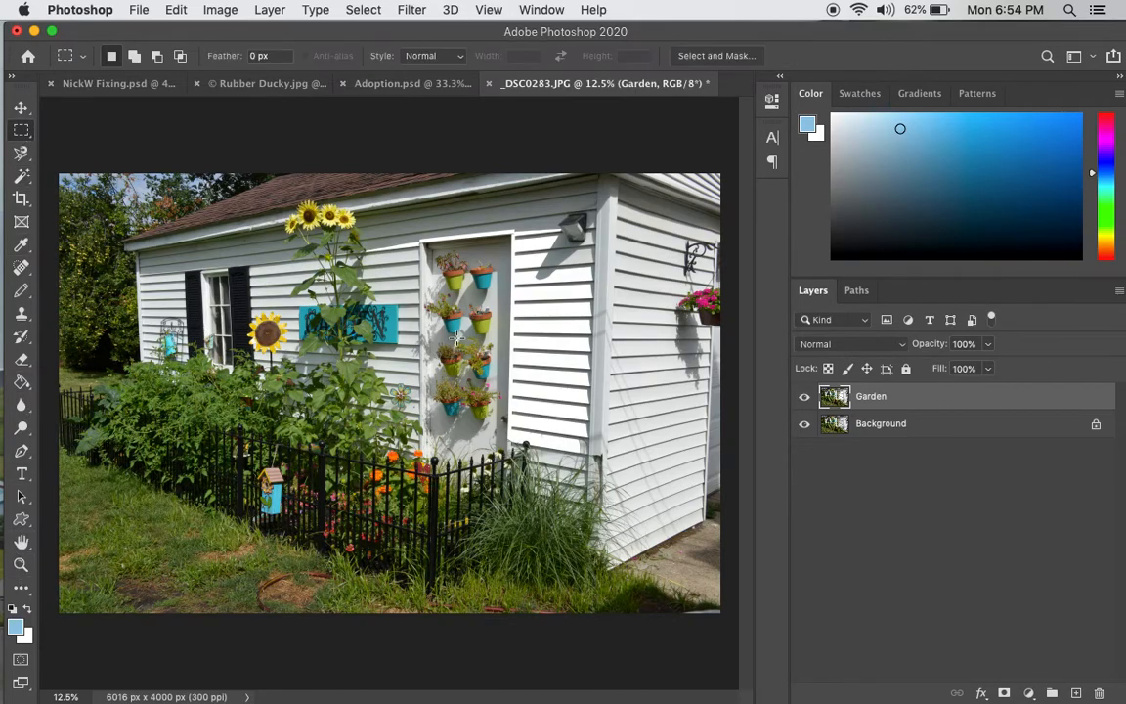
{"action": "left_click_drag", "start_coordinate": [527, 322], "coordinate": [579, 424]}
{"action": "left_click", "coordinate": [21, 382]}
{"action": "left_click", "coordinate": [562, 377]}
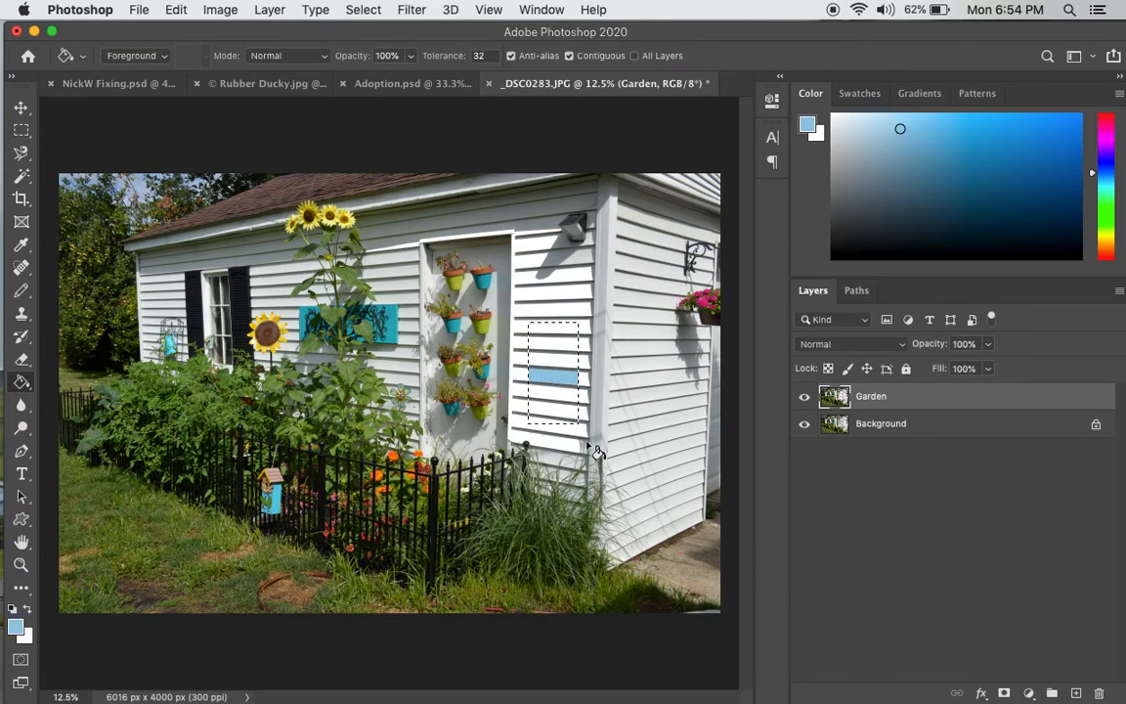
{"action": "left_click", "coordinate": [558, 329]}
{"action": "left_click", "coordinate": [553, 394]}
{"action": "left_click", "coordinate": [556, 410]}
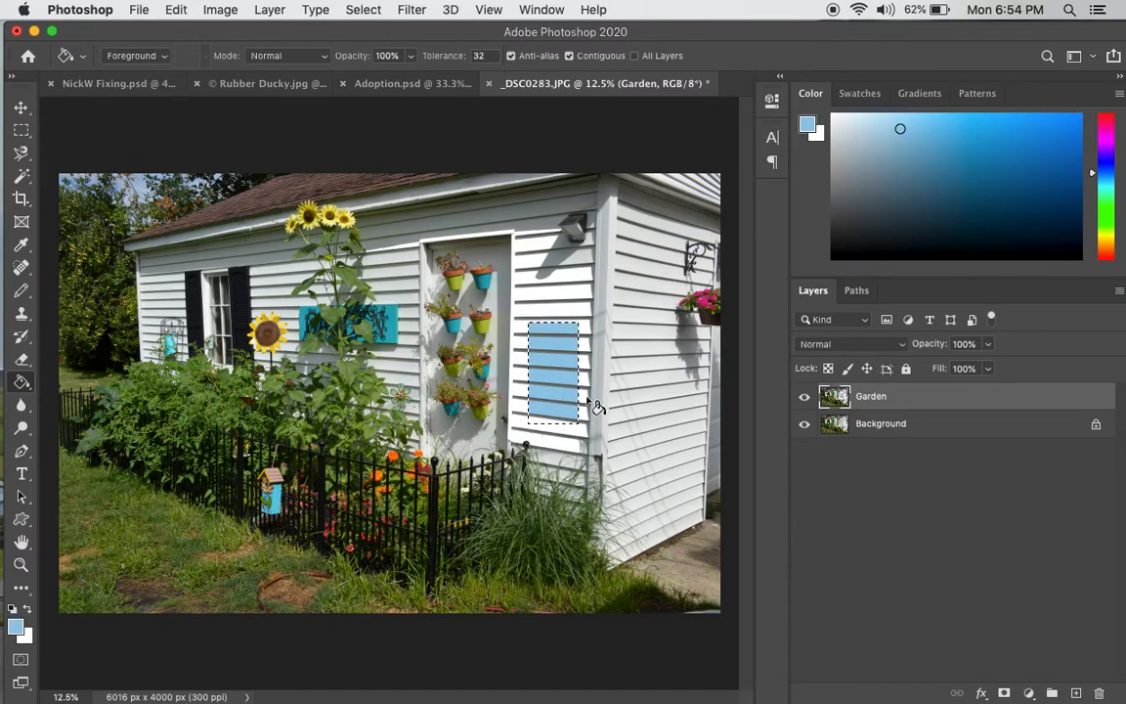
{"action": "key", "text": "super+d"}
Step: Move a rectangular patch of the tall ornamental grass from the building's corner onto the lawn in front of the fence
{"action": "left_click", "coordinate": [21, 129]}
{"action": "left_click_drag", "start_coordinate": [508, 488], "coordinate": [614, 588]}
{"action": "left_click", "coordinate": [22, 106]}
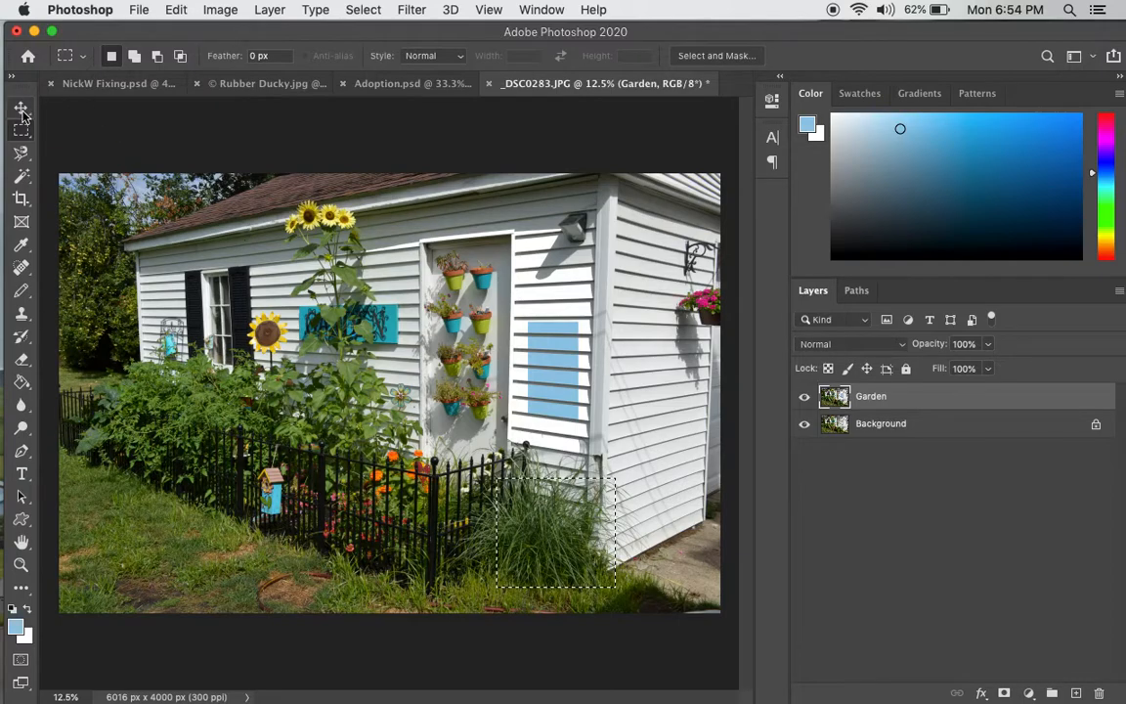
{"action": "left_click_drag", "start_coordinate": [496, 524], "coordinate": [118, 506]}
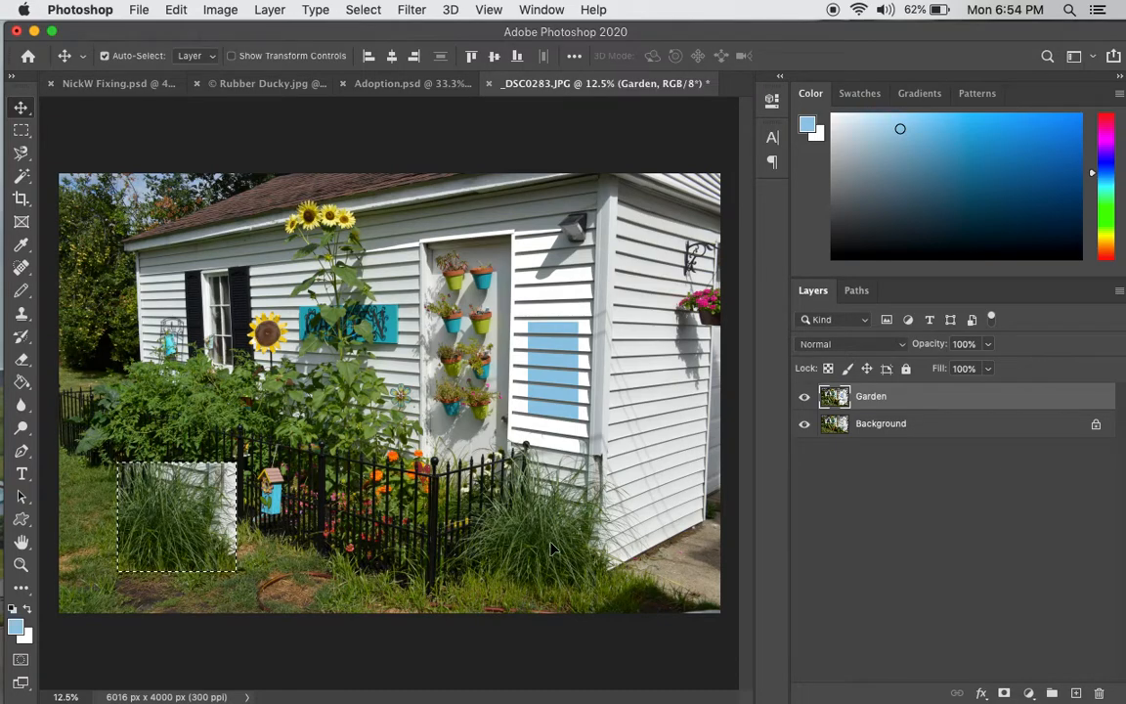
Step: Compare the edited Garden layer with the original by toggling the visibility of the Background and Garden layers
{"action": "left_click", "coordinate": [804, 426]}
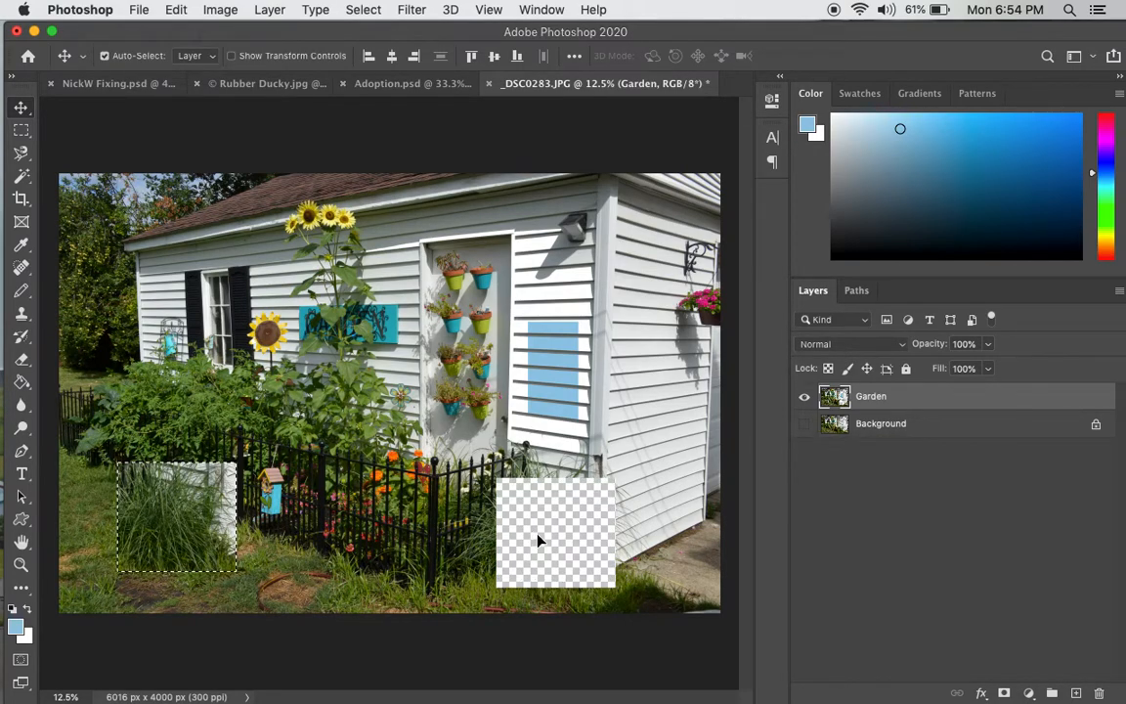
{"action": "left_click", "coordinate": [804, 426]}
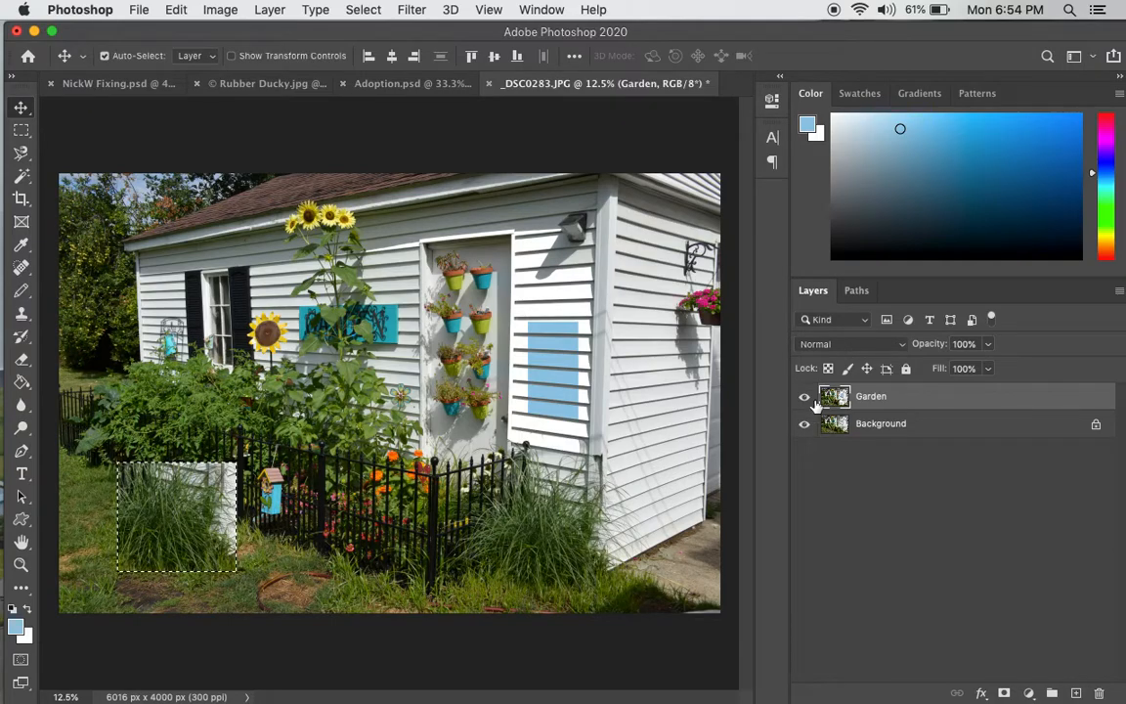
{"action": "left_click", "coordinate": [806, 399]}
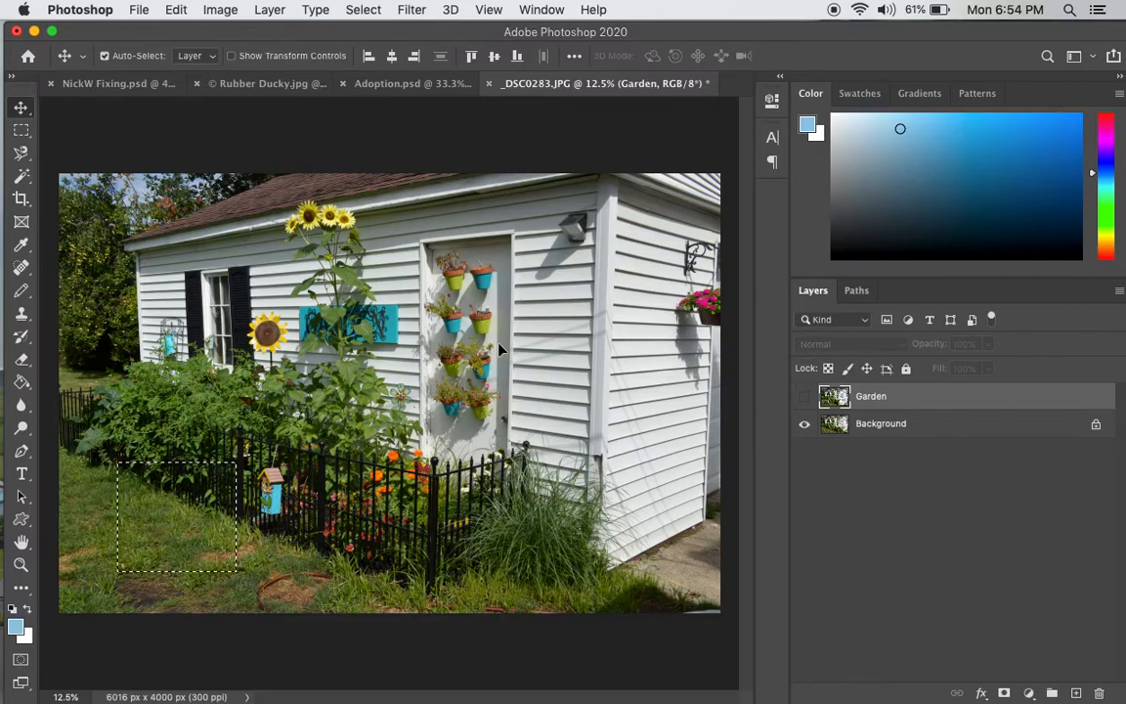
{"action": "left_click", "coordinate": [803, 396]}
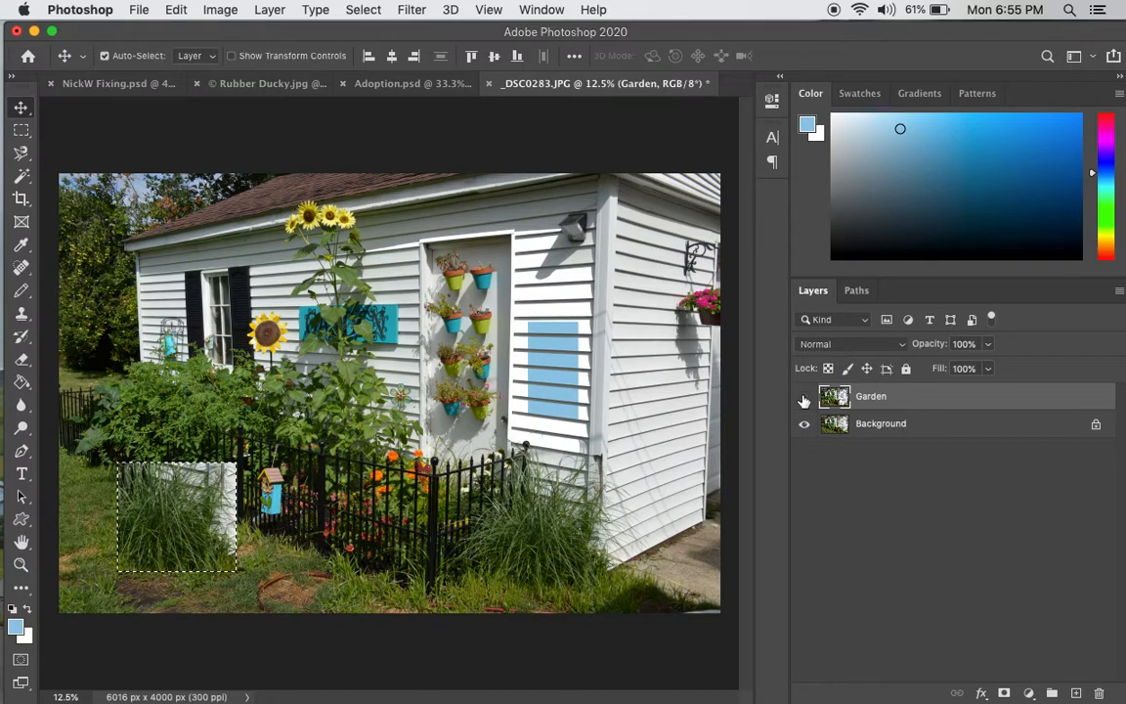
{"action": "left_click", "coordinate": [803, 396]}
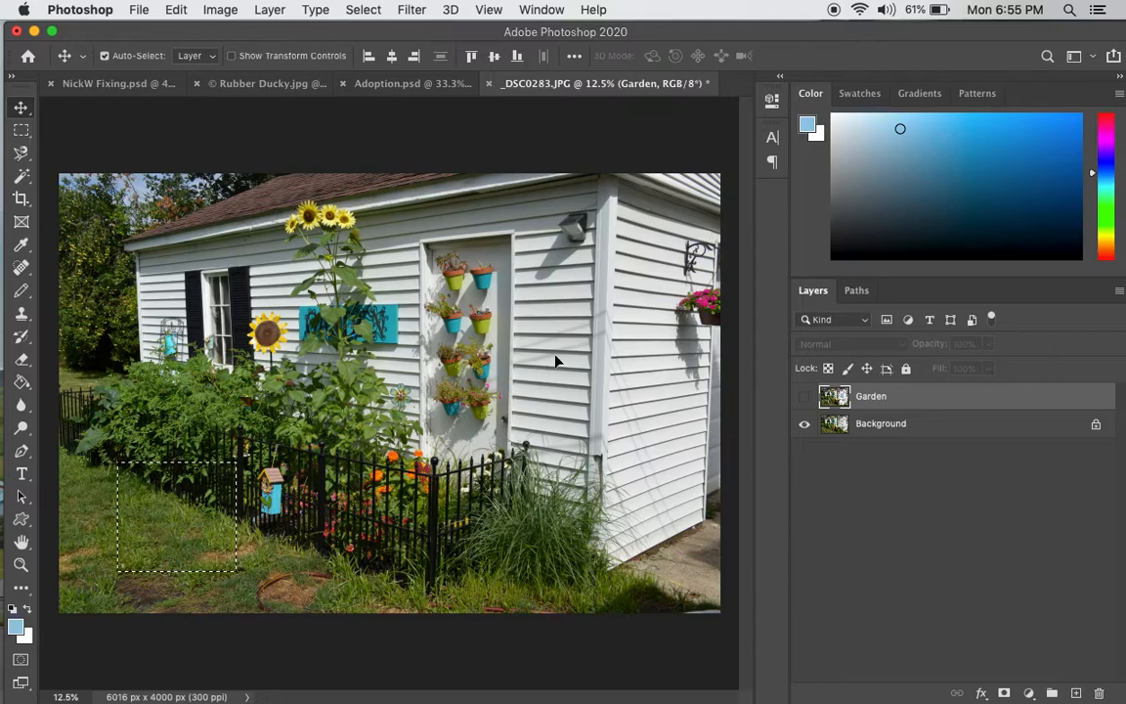
{"action": "left_click", "coordinate": [804, 396]}
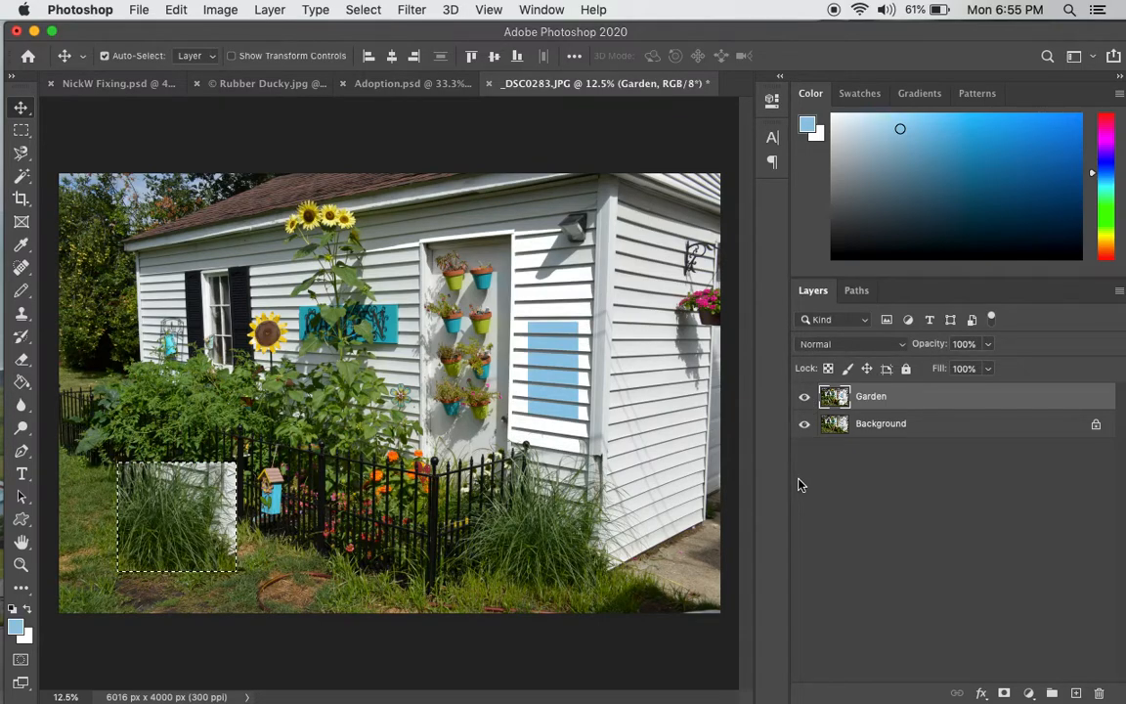
Step: Paste the duck from Rubber Ducky.jpg into _DSC0283.JPG as a new layer and name it Ducky
{"action": "left_click", "coordinate": [228, 83]}
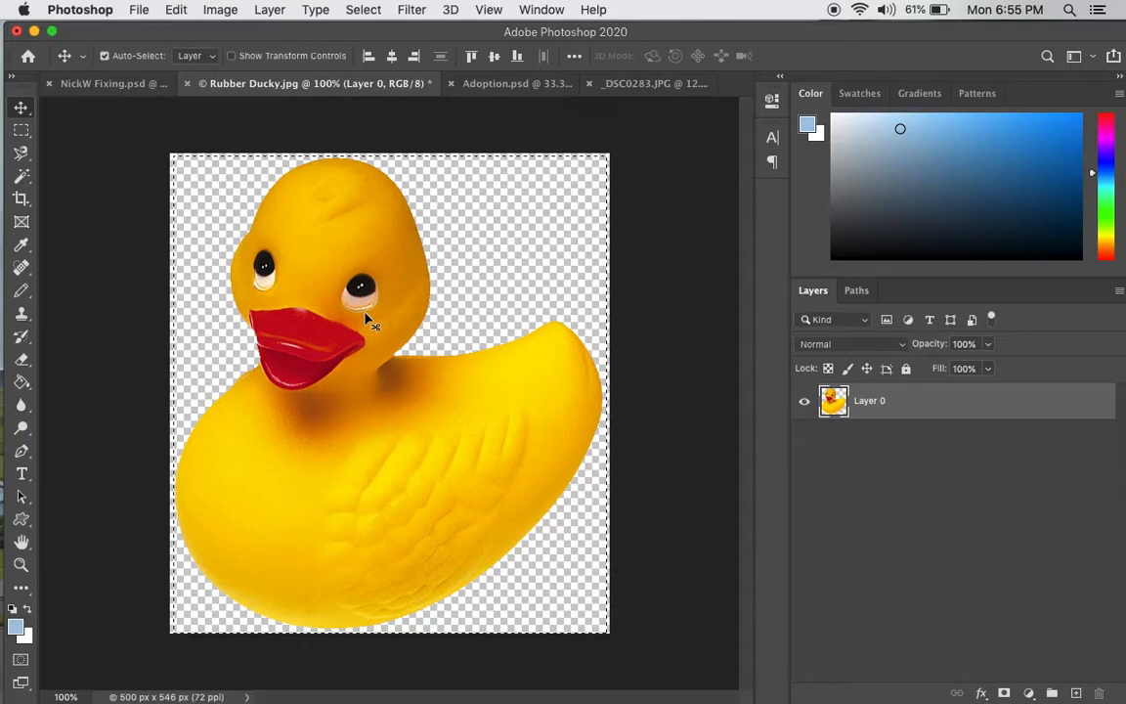
{"action": "left_click", "coordinate": [649, 85]}
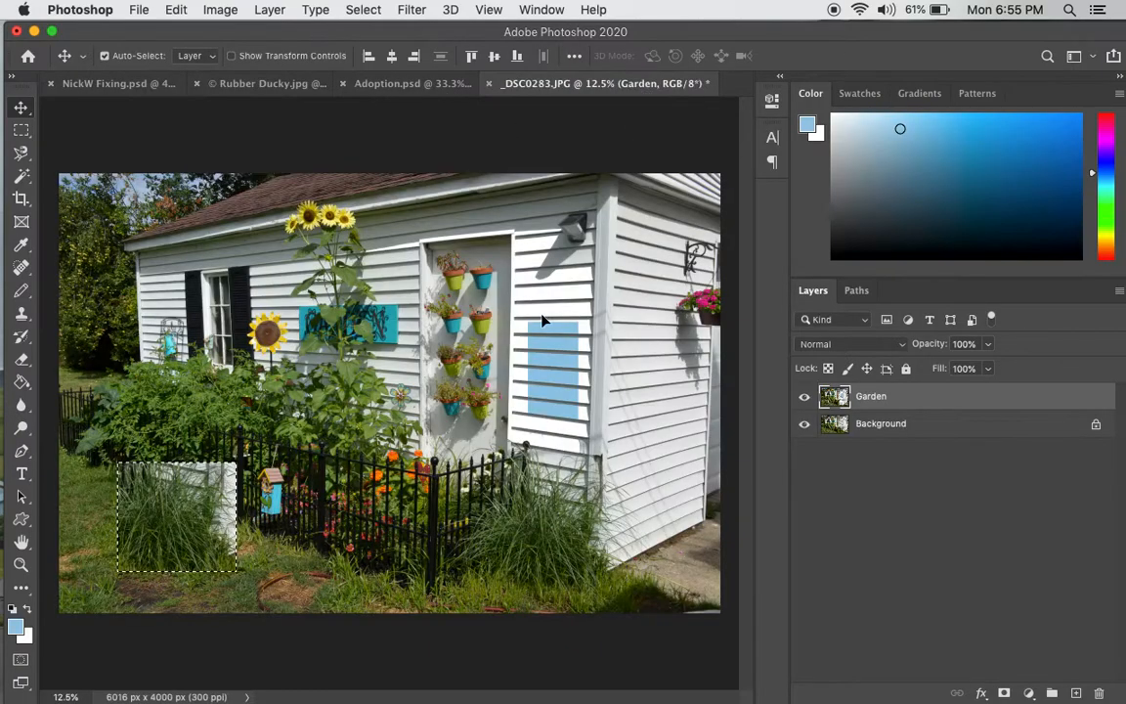
{"action": "key", "text": "super+v"}
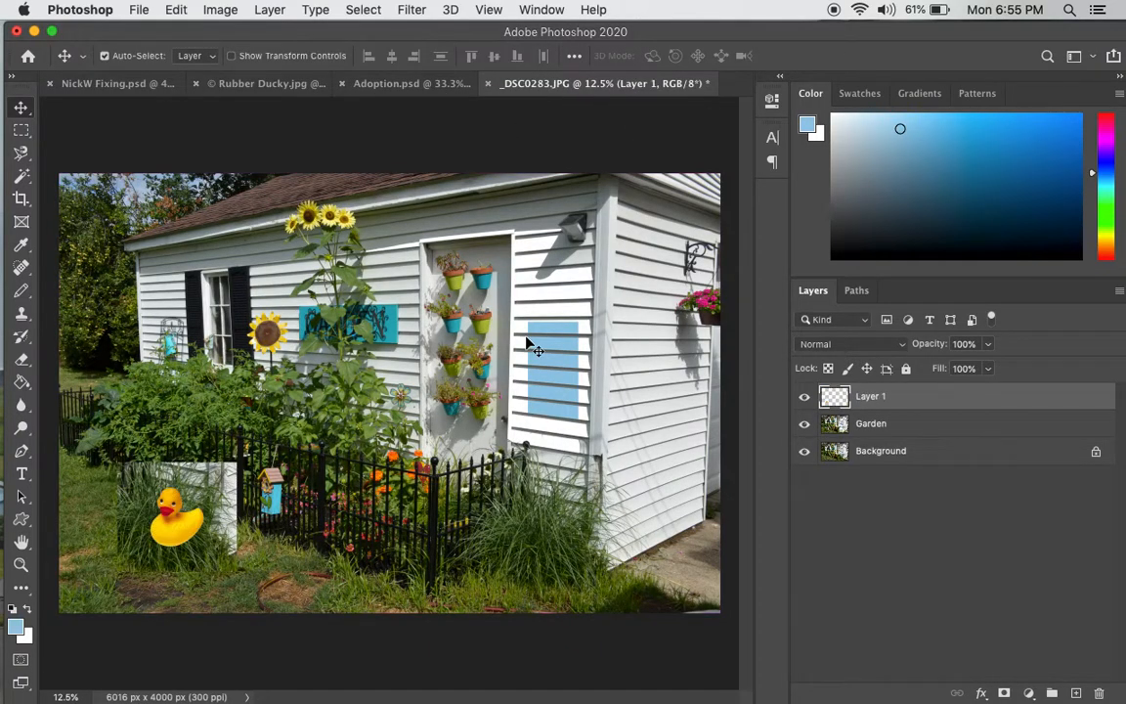
{"action": "double_click", "coordinate": [871, 397]}
{"action": "type", "text": "Ducky"}
{"action": "key", "text": "Return"}
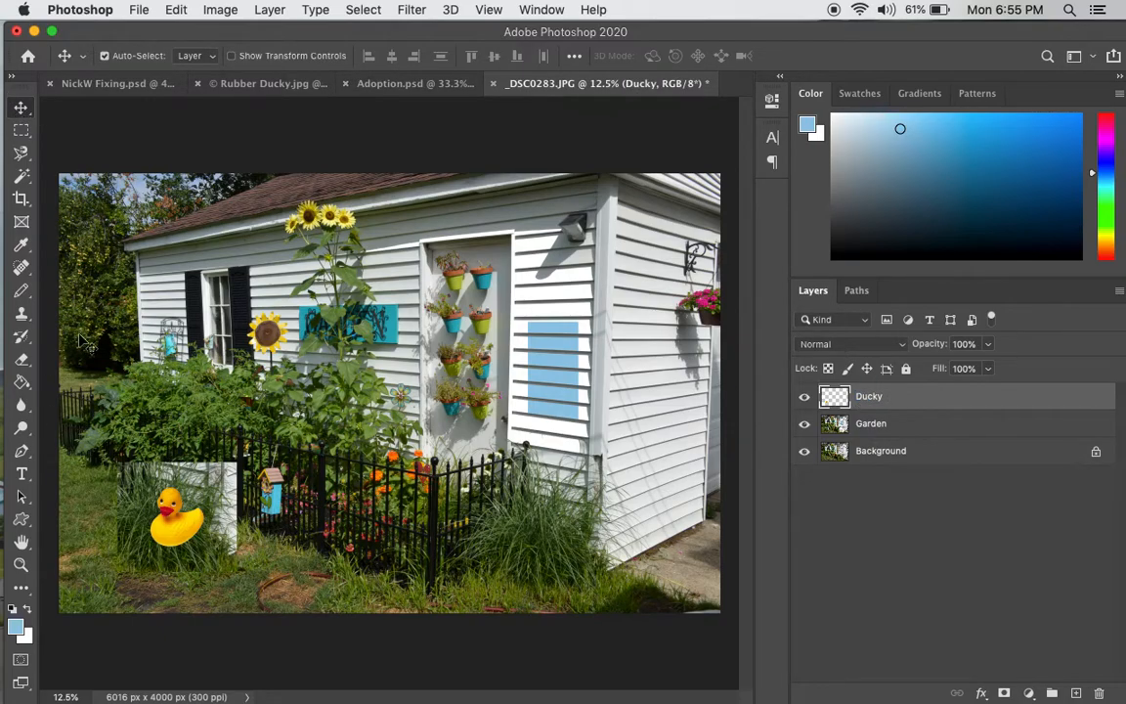
Step: Place the duck on the siding above the blue rectangle and set the Ducky layer's opacity to 50%, finally to 15%
{"action": "left_click_drag", "start_coordinate": [171, 513], "coordinate": [554, 284]}
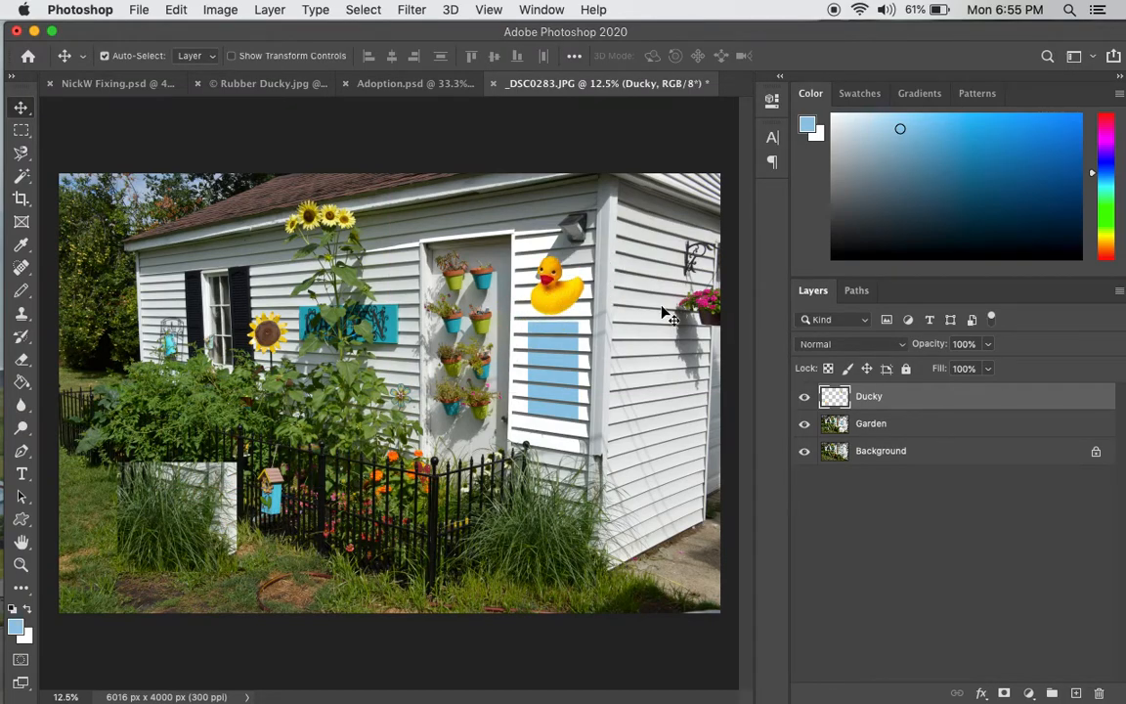
{"action": "left_click", "coordinate": [965, 344]}
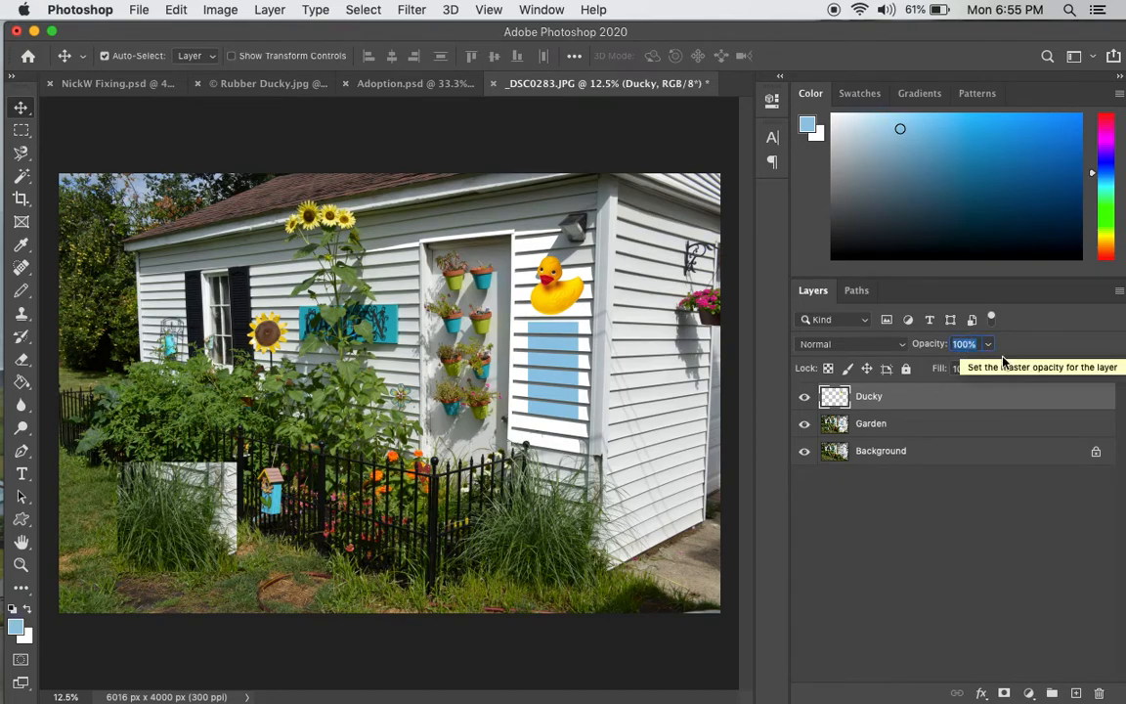
{"action": "type", "text": "50"}
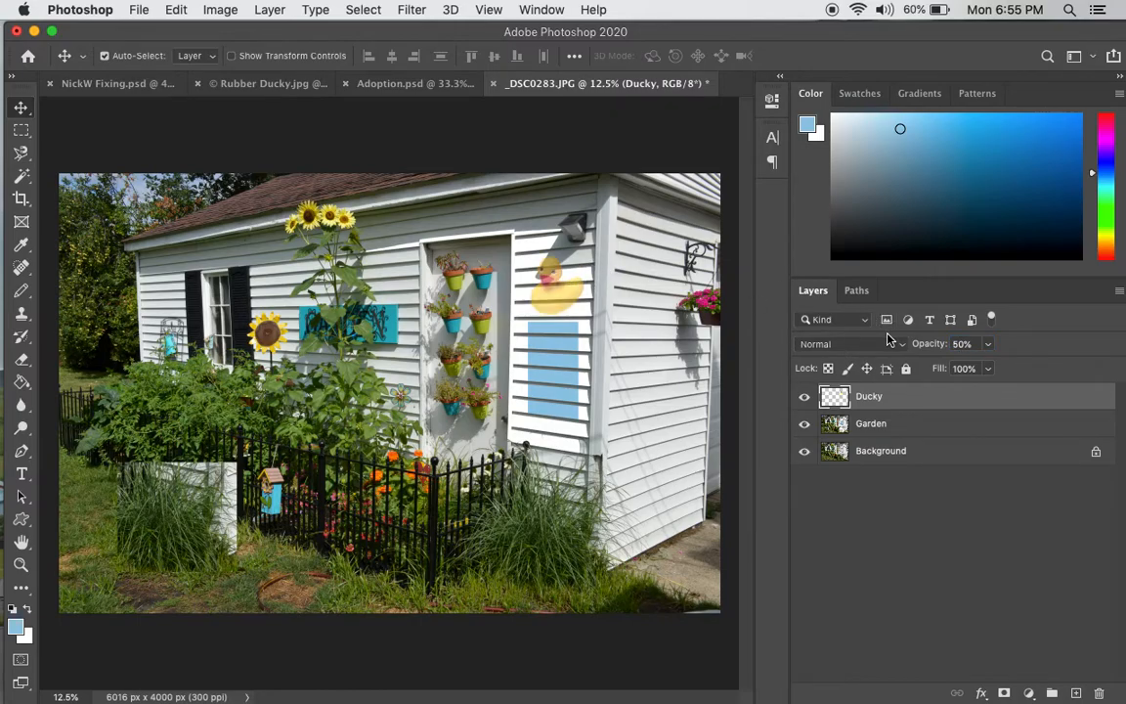
{"action": "key", "text": "Return"}
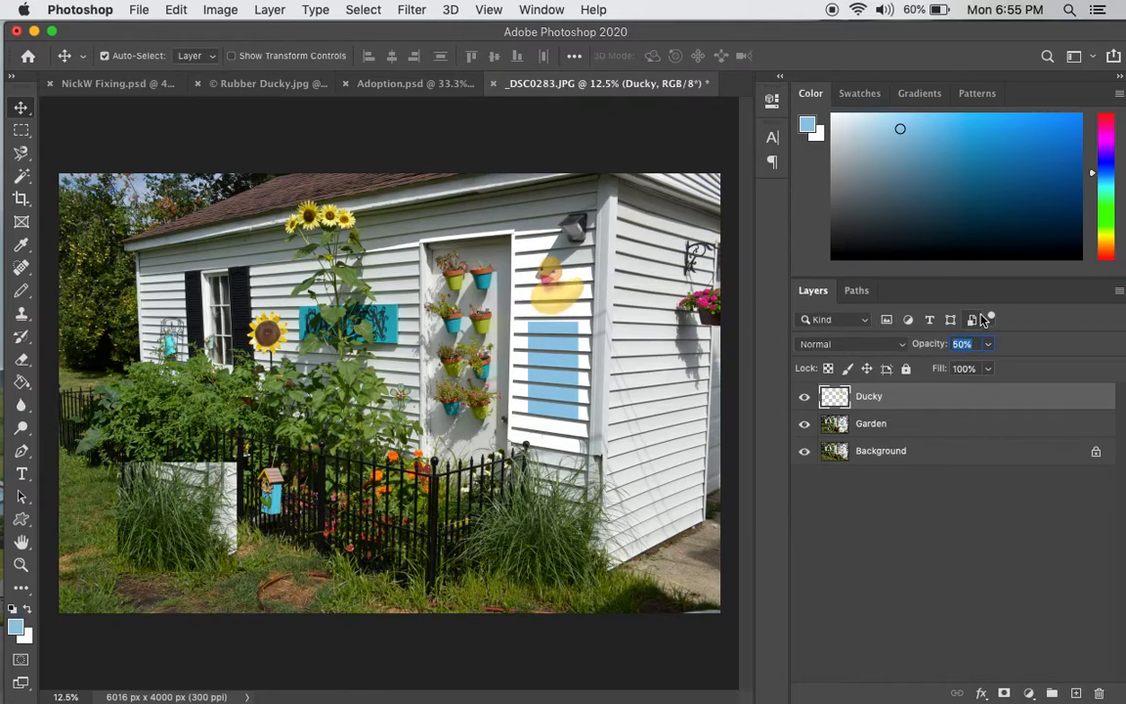
{"action": "type", "text": "13"}
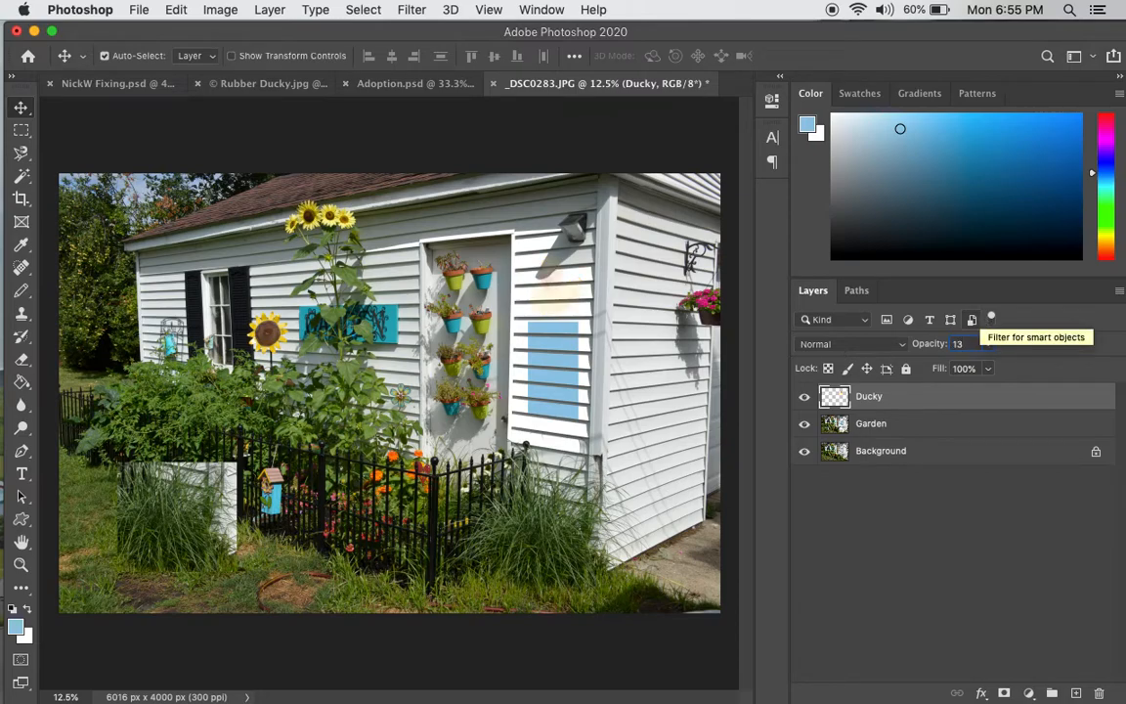
{"action": "key", "text": "BackSpace"}
{"action": "type", "text": "5"}
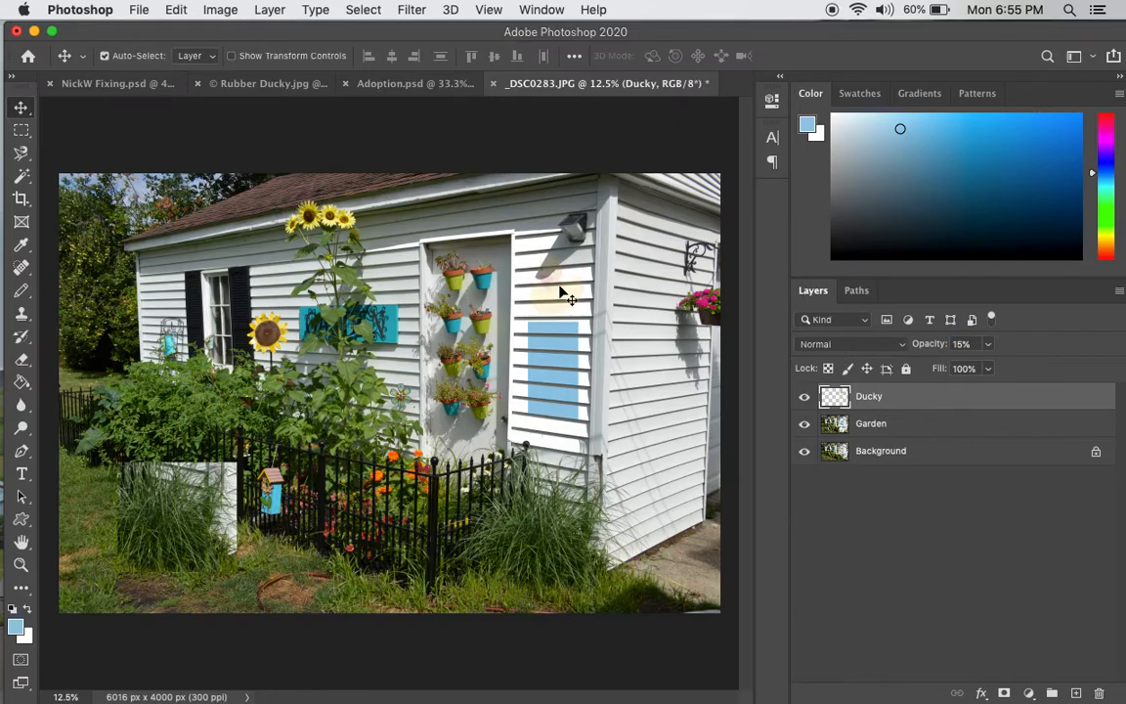
Step: Inspect the faded duck up close, and use the Navigator to bring the whole image back into view at 12.25%
{"action": "type", "text": "z"}
{"action": "left_click", "coordinate": [572, 309]}
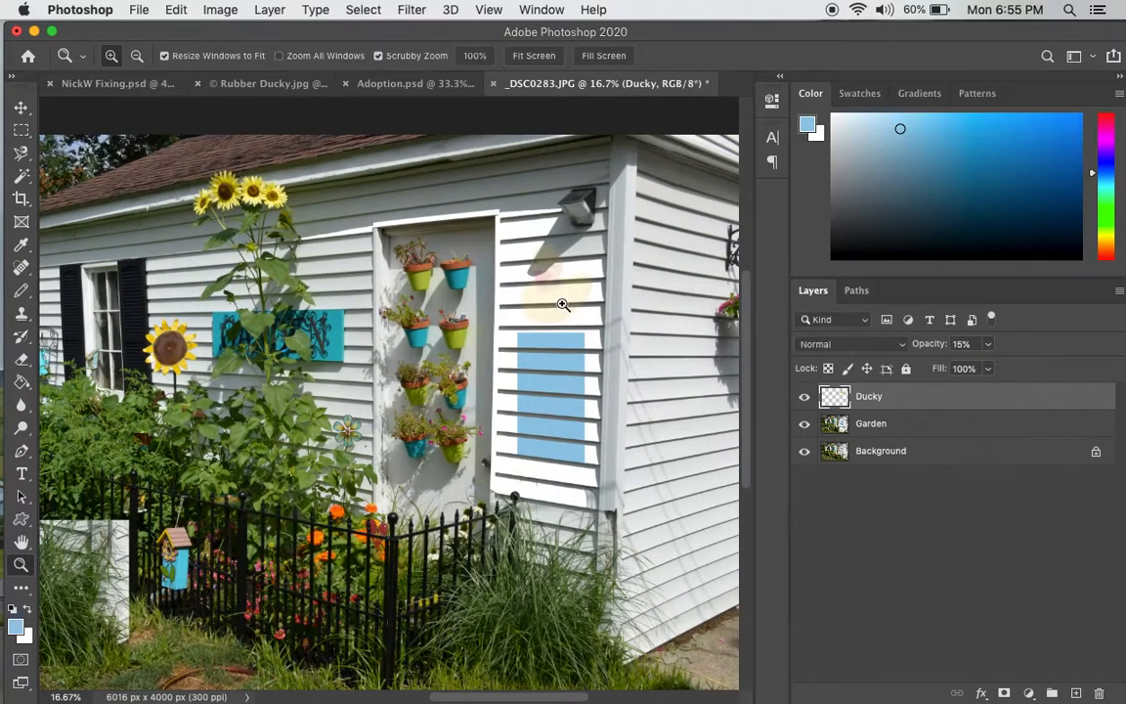
{"action": "left_click", "coordinate": [572, 308]}
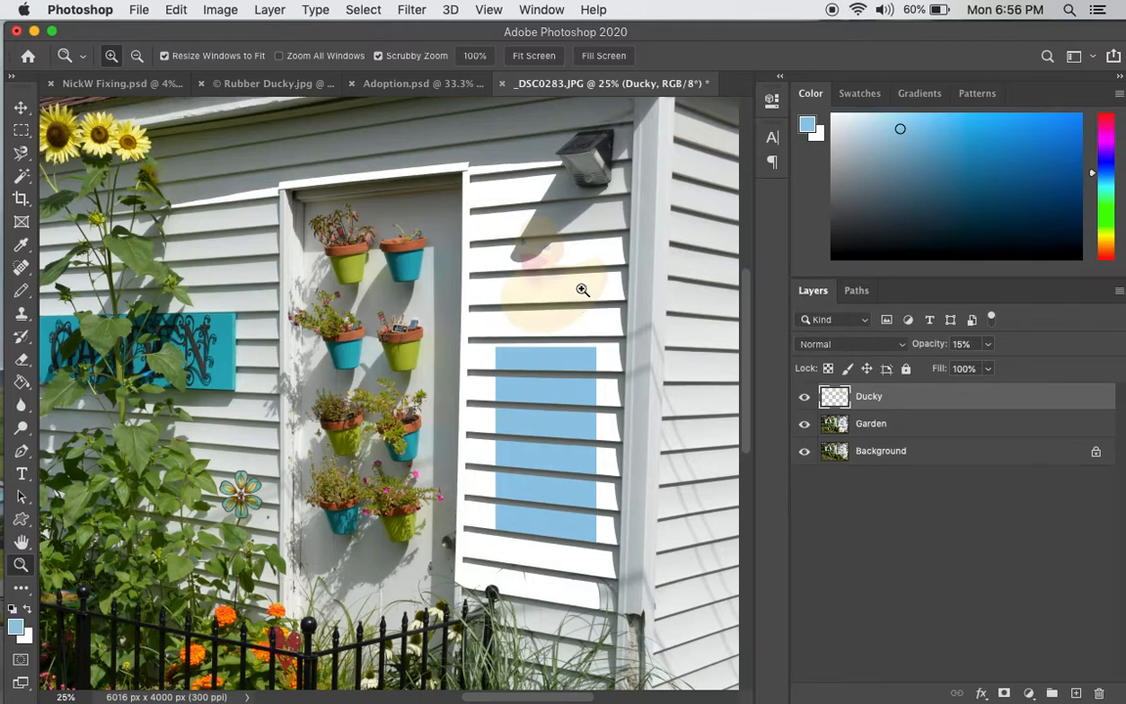
{"action": "left_click", "coordinate": [541, 10]}
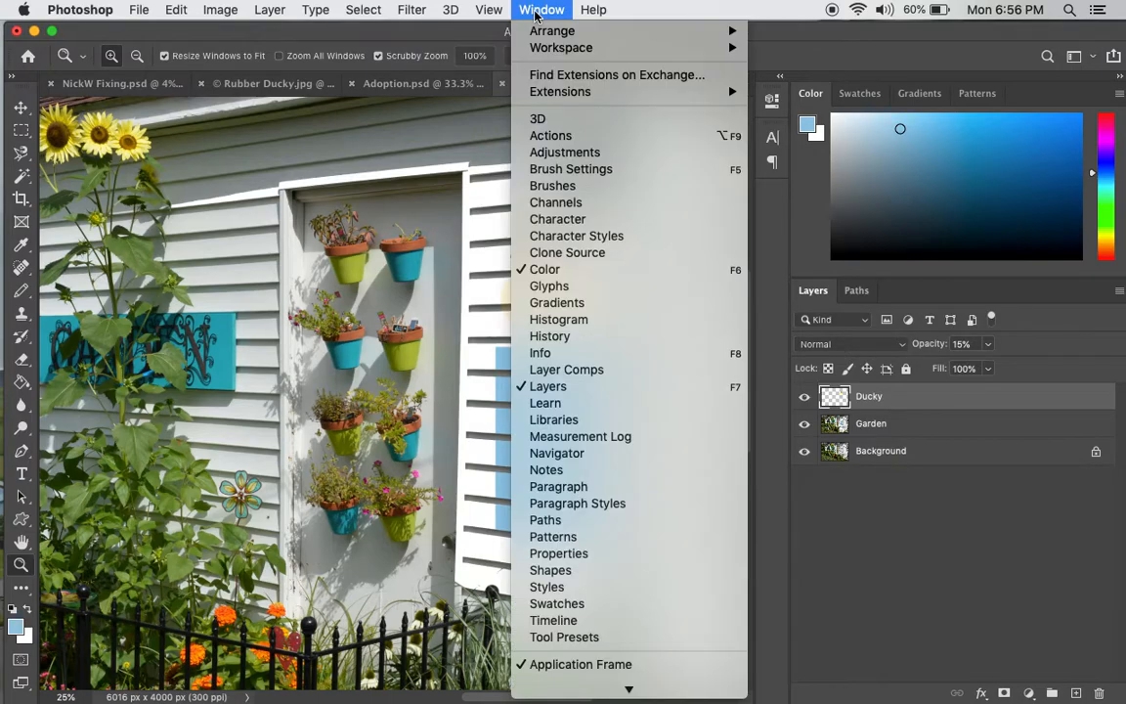
{"action": "left_click", "coordinate": [562, 452]}
{"action": "mouse_move", "coordinate": [207, 491]}
{"action": "left_mouse_down"}
{"action": "mouse_move", "coordinate": [220, 491]}
{"action": "mouse_move", "coordinate": [209, 493]}
{"action": "left_mouse_up"}
{"action": "left_click_drag", "start_coordinate": [232, 281], "coordinate": [216, 190]}
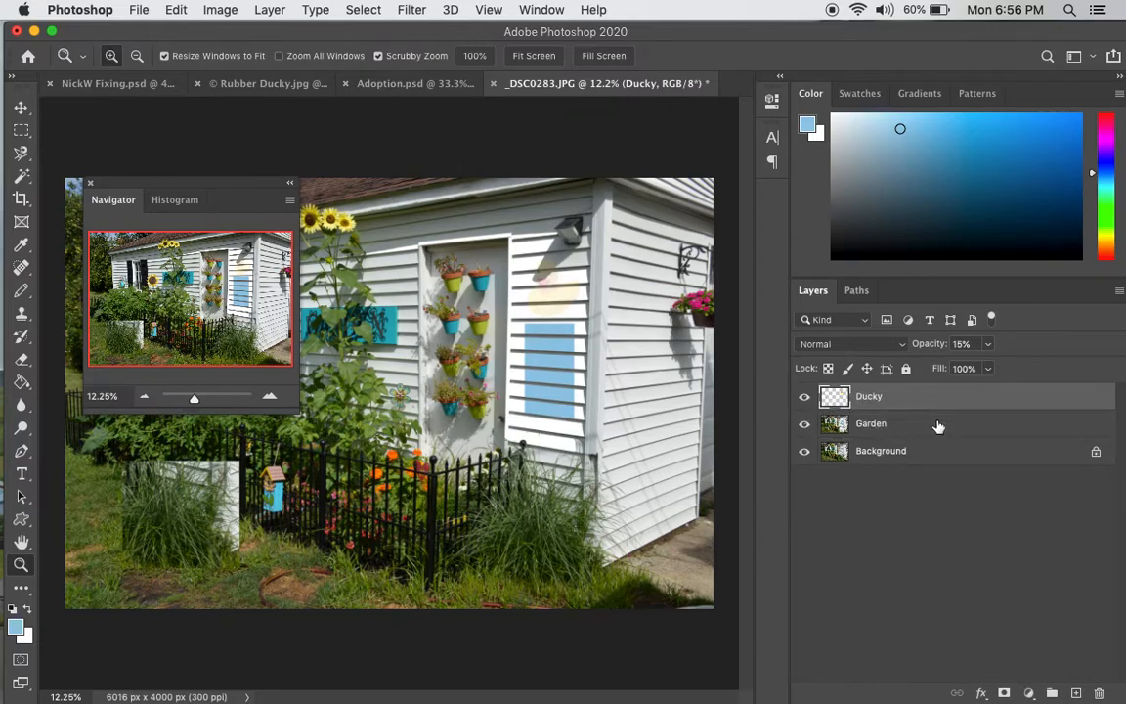
Step: Place the Ducky layer between Garden and Background, and toggle the Garden layer's visibility to check what lies beneath it
{"action": "left_click_drag", "start_coordinate": [917, 396], "coordinate": [925, 455]}
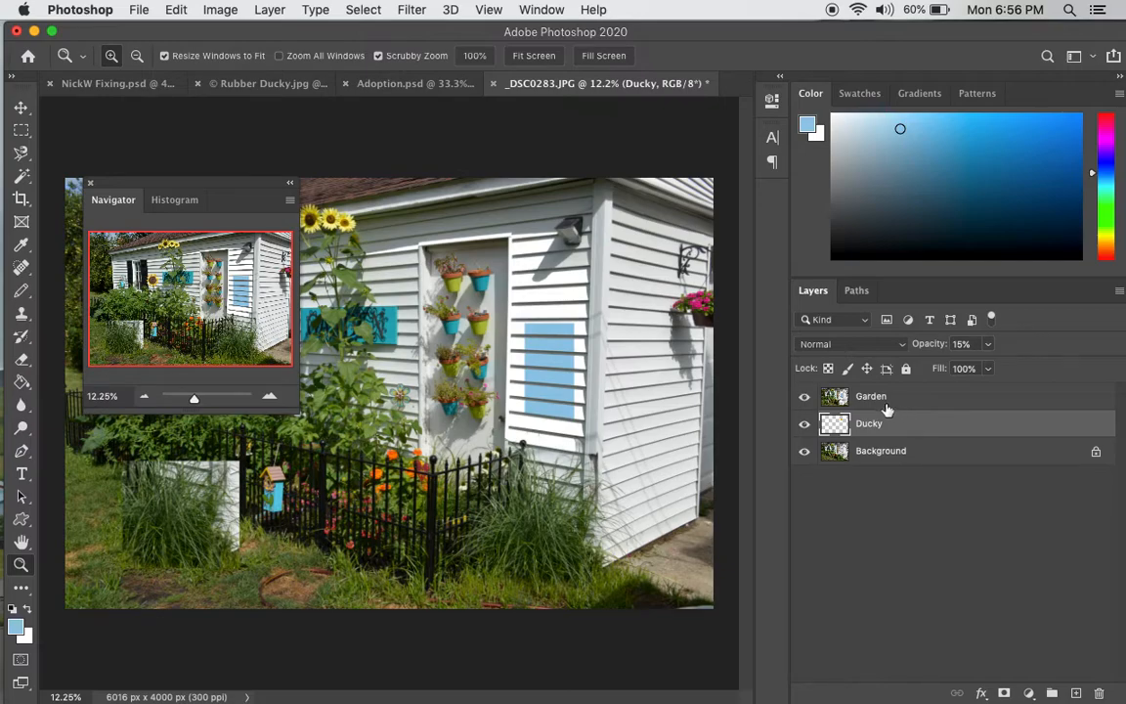
{"action": "left_click", "coordinate": [935, 396]}
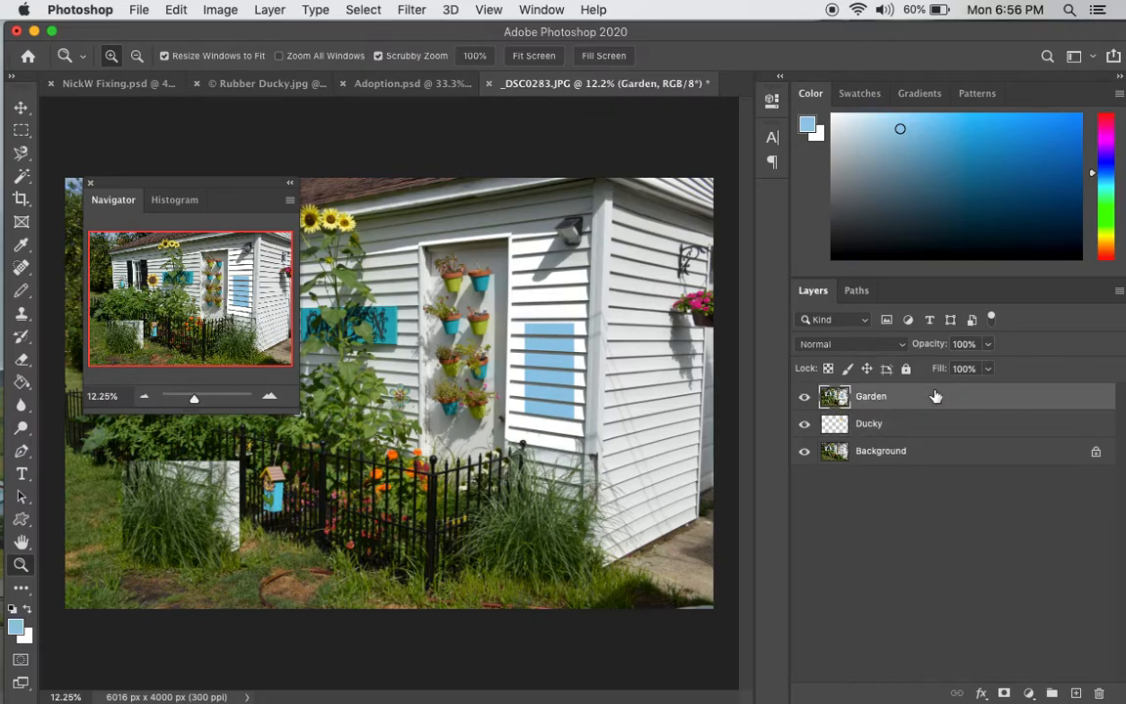
{"action": "left_click", "coordinate": [803, 395]}
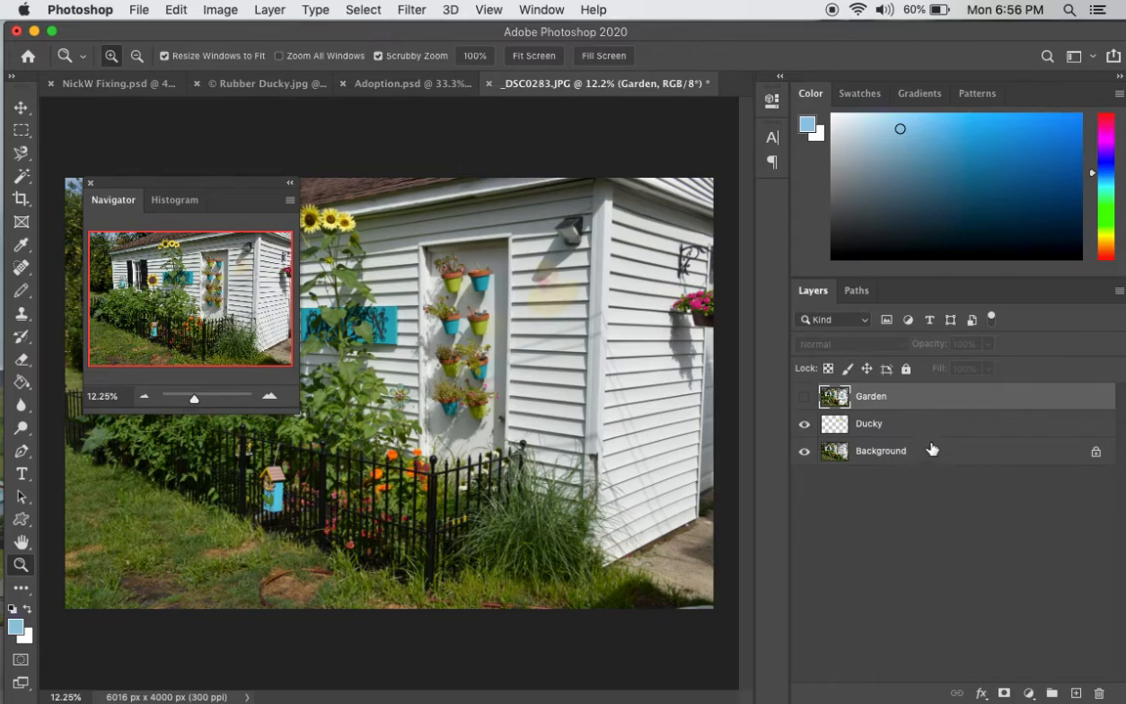
{"action": "left_click", "coordinate": [804, 396]}
{"action": "left_click", "coordinate": [804, 397]}
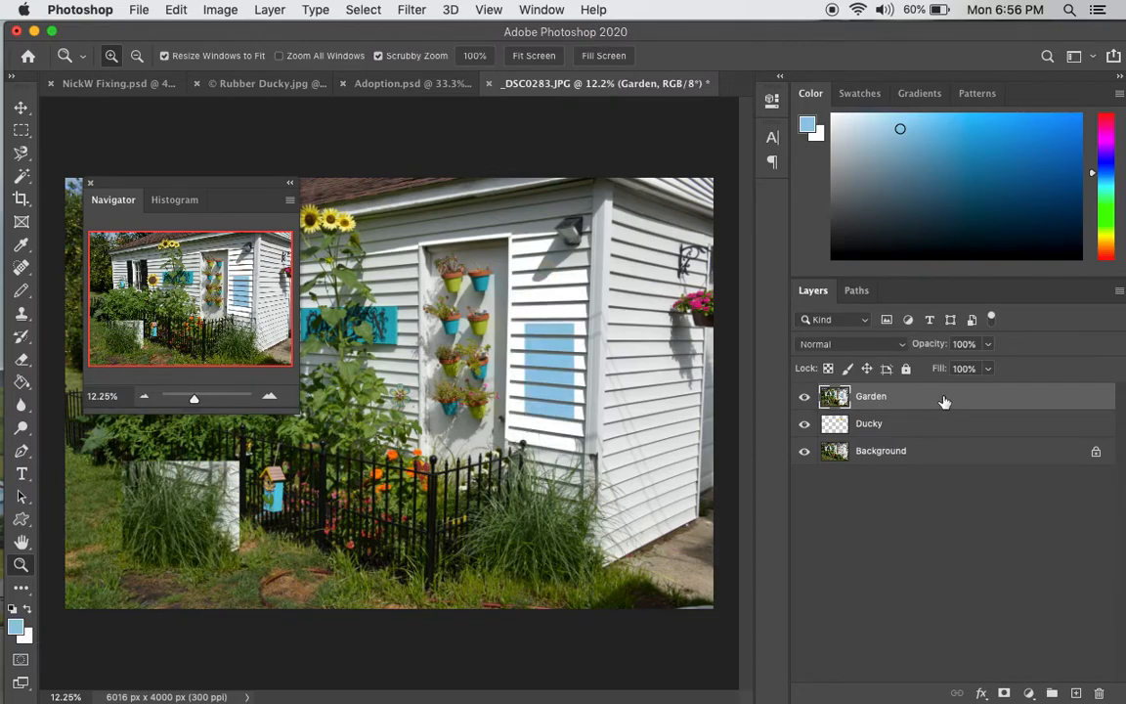
{"action": "left_click_drag", "start_coordinate": [944, 399], "coordinate": [1008, 453]}
{"action": "left_click", "coordinate": [876, 424]}
{"action": "left_click", "coordinate": [913, 454]}
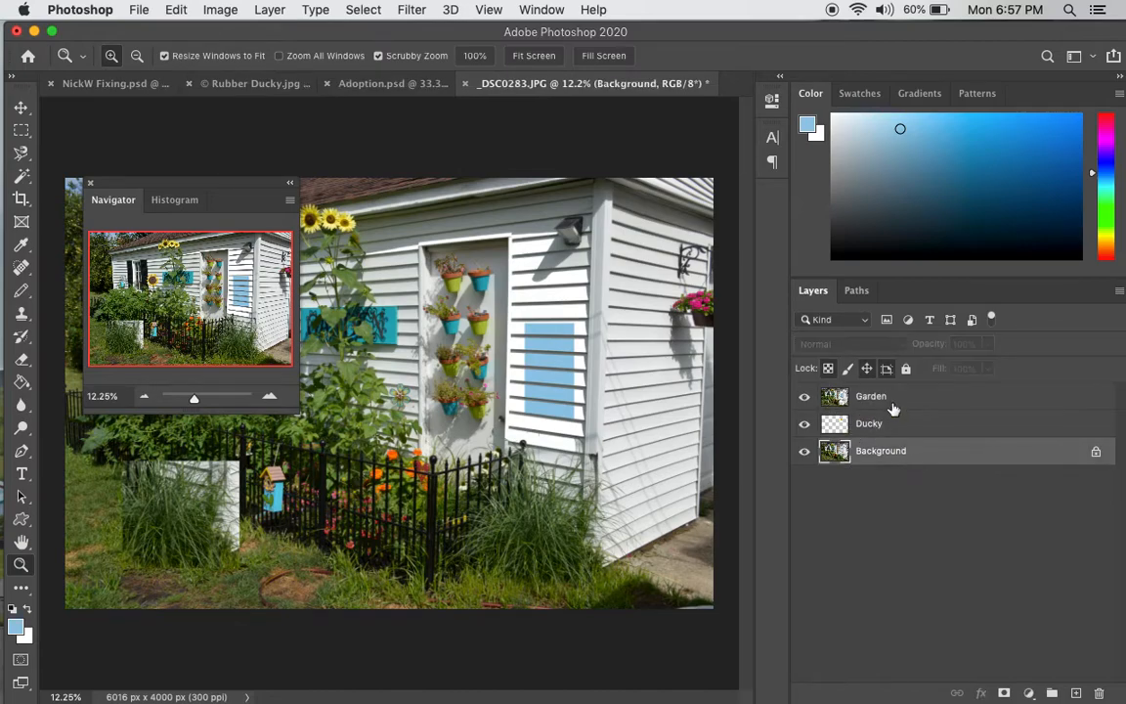
{"action": "left_click", "coordinate": [886, 398]}
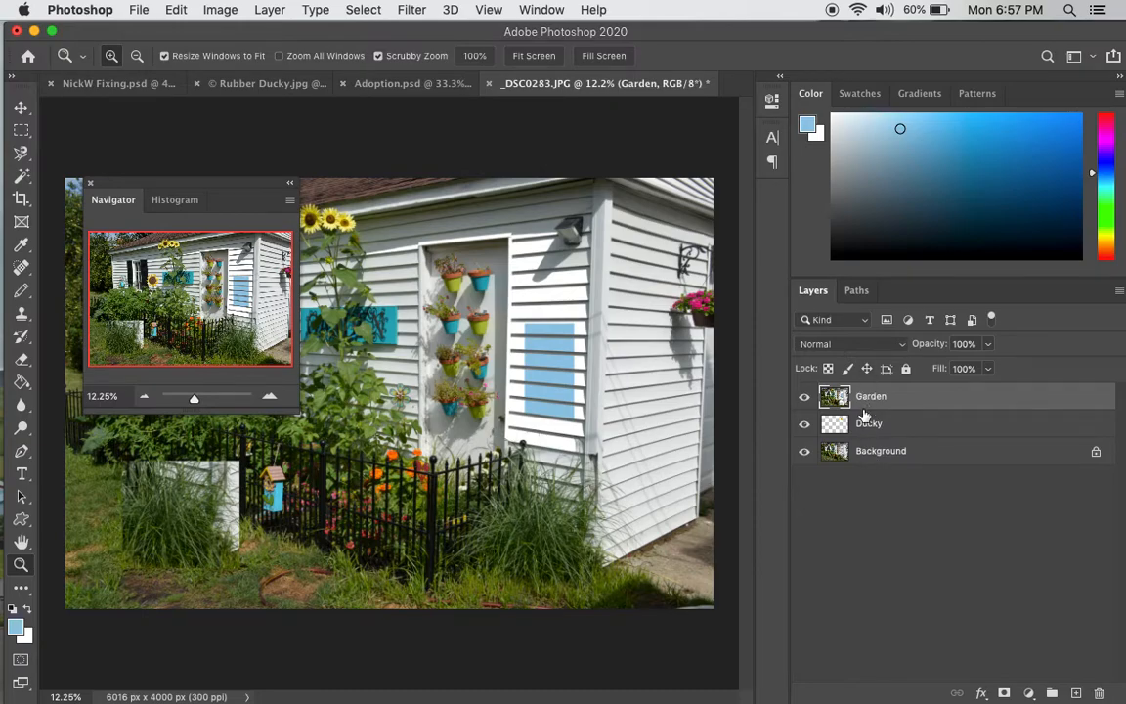
{"action": "left_click", "coordinate": [917, 426]}
{"action": "left_click", "coordinate": [915, 398]}
{"action": "left_click", "coordinate": [913, 426]}
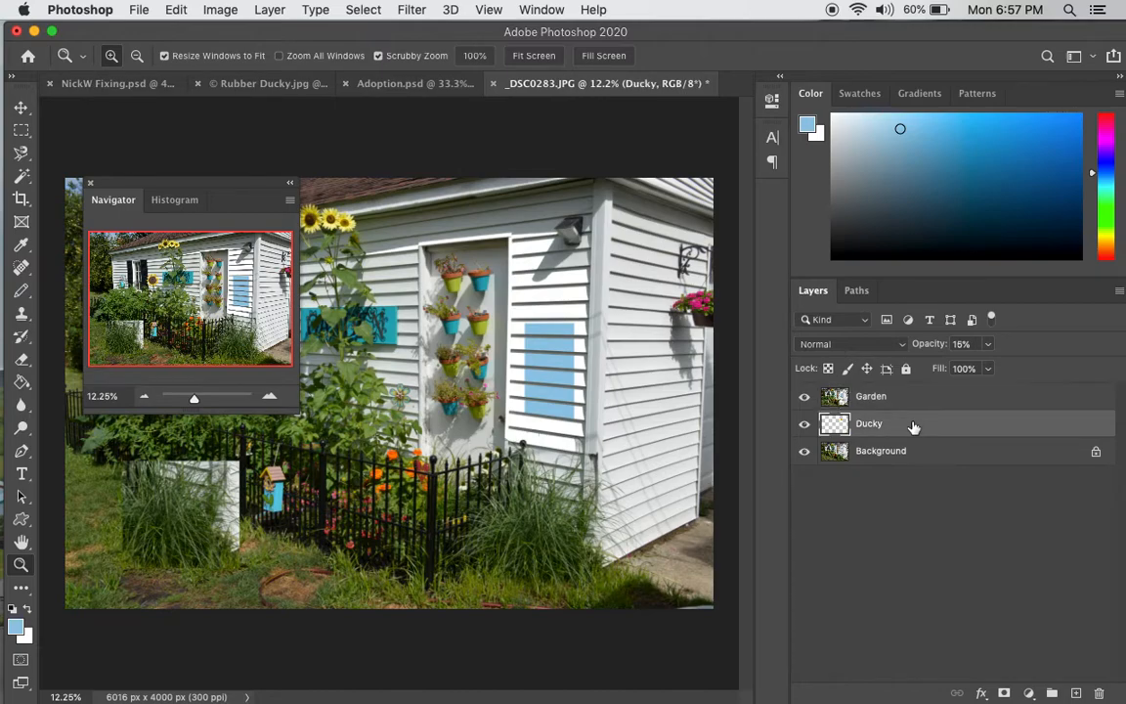
{"action": "left_click", "coordinate": [919, 452]}
{"action": "left_click", "coordinate": [919, 426]}
{"action": "left_click", "coordinate": [920, 395]}
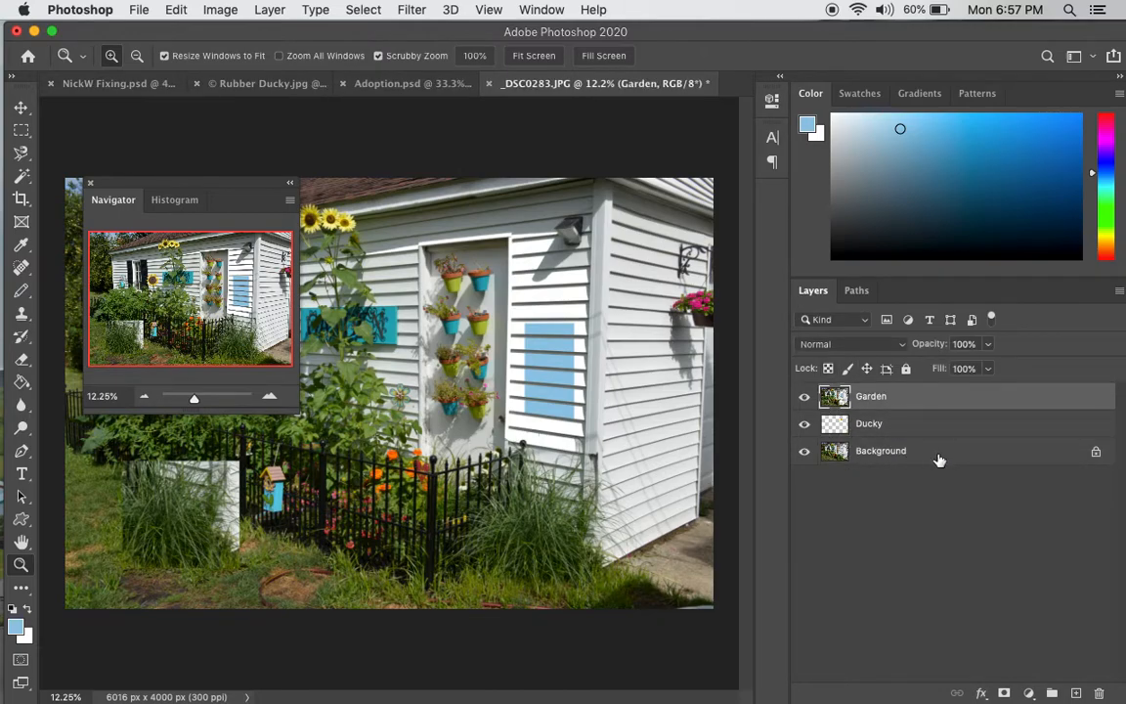